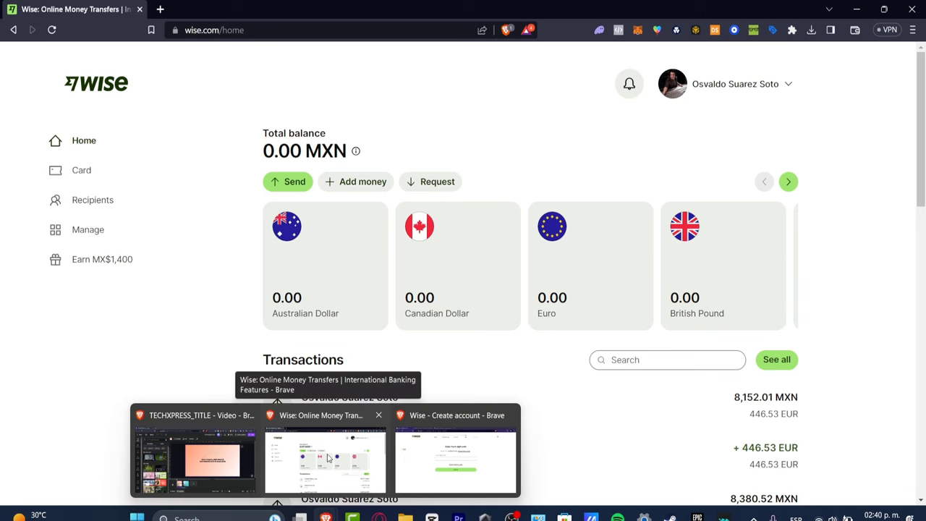
Return the sign-up flow to the country-of-registration step
click(440, 467)
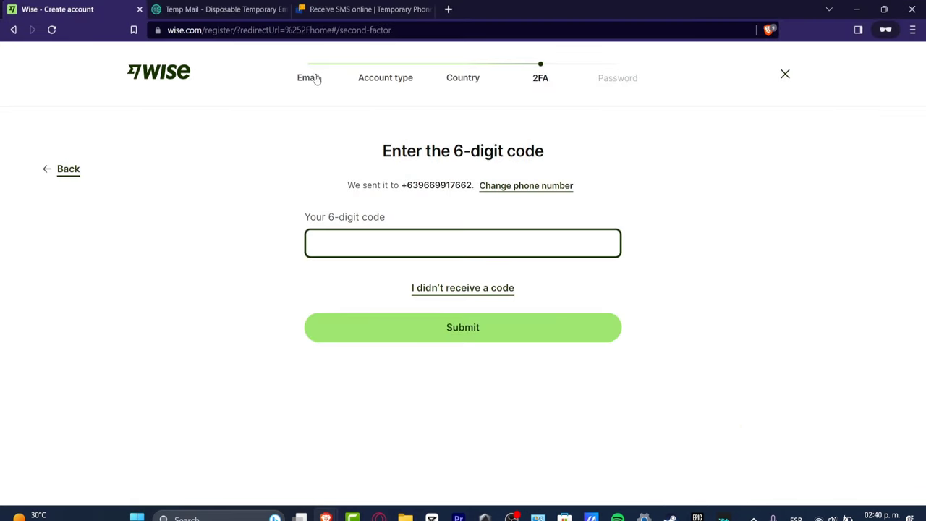
click(13, 30)
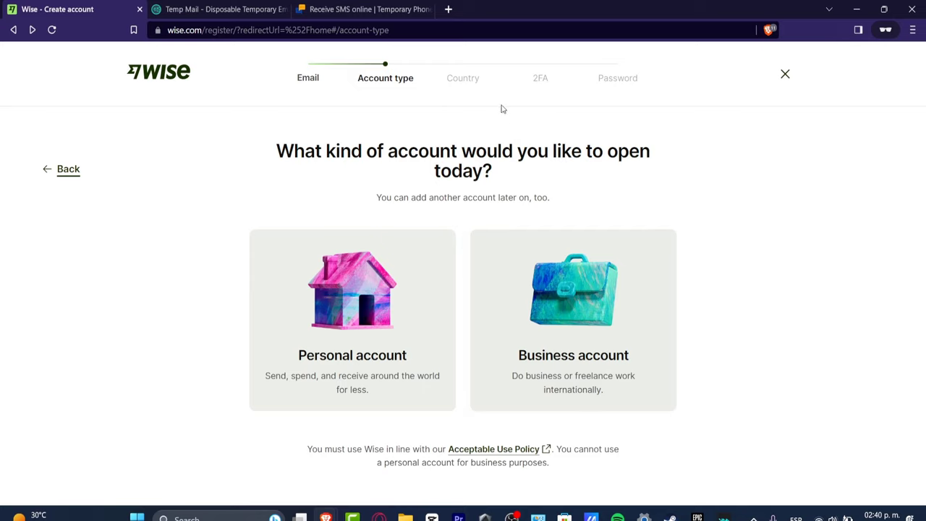
double_click(541, 78)
drag(541, 78, 601, 405)
click(601, 405)
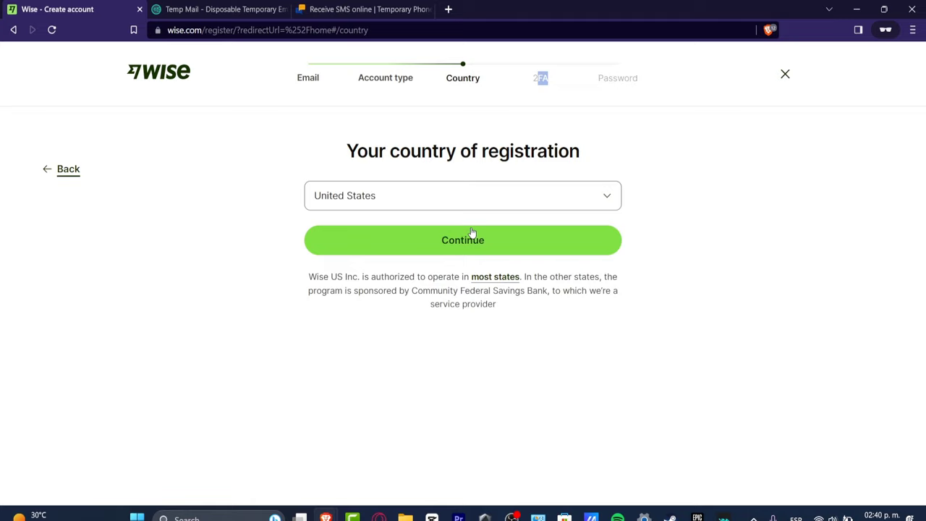
Keep United States as the registration country
click(451, 207)
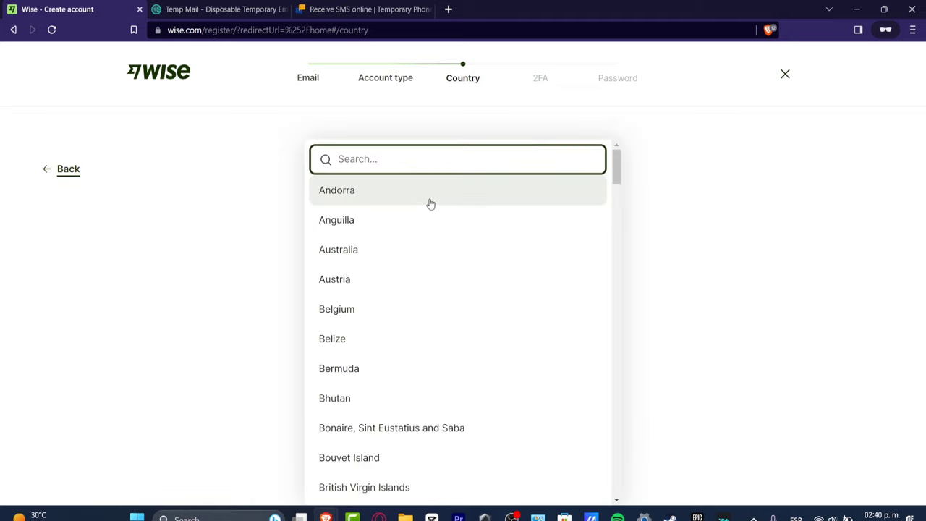
click(687, 273)
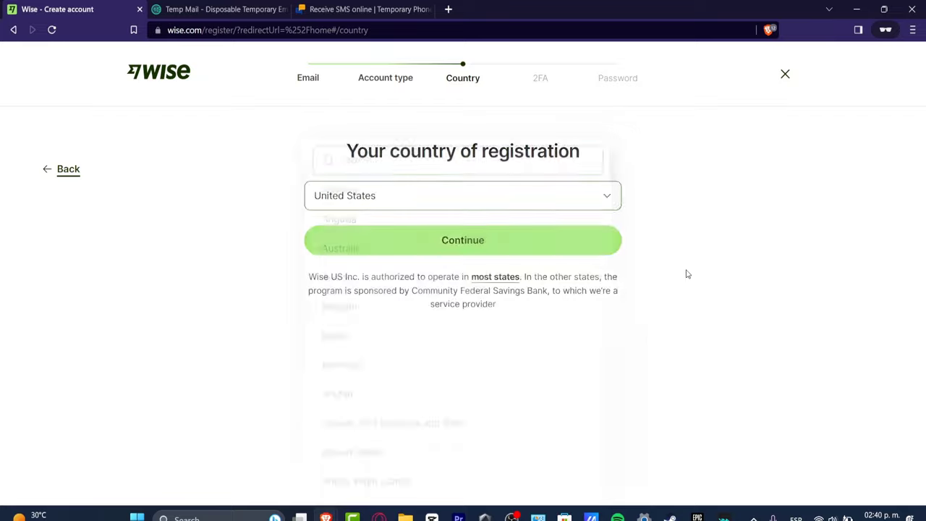
click(563, 205)
scroll(468, 368, down, 10)
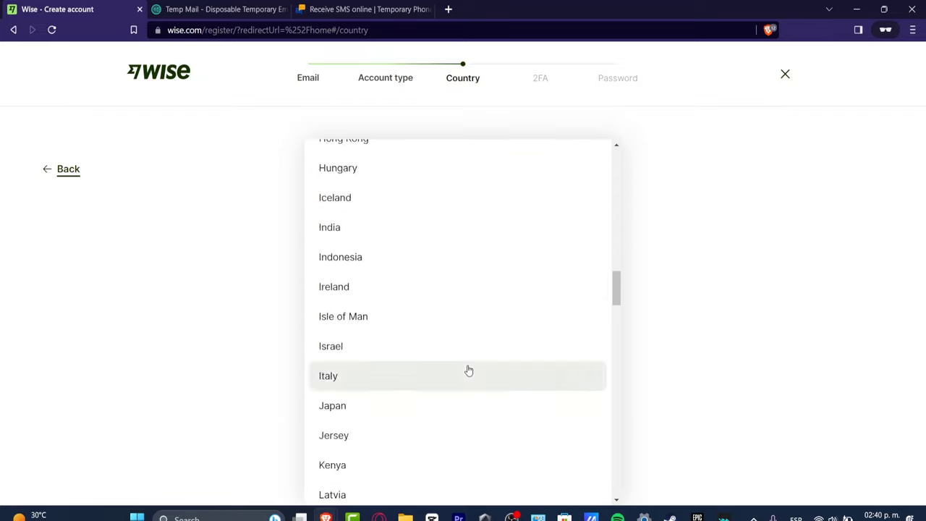
scroll(468, 369, down, 20)
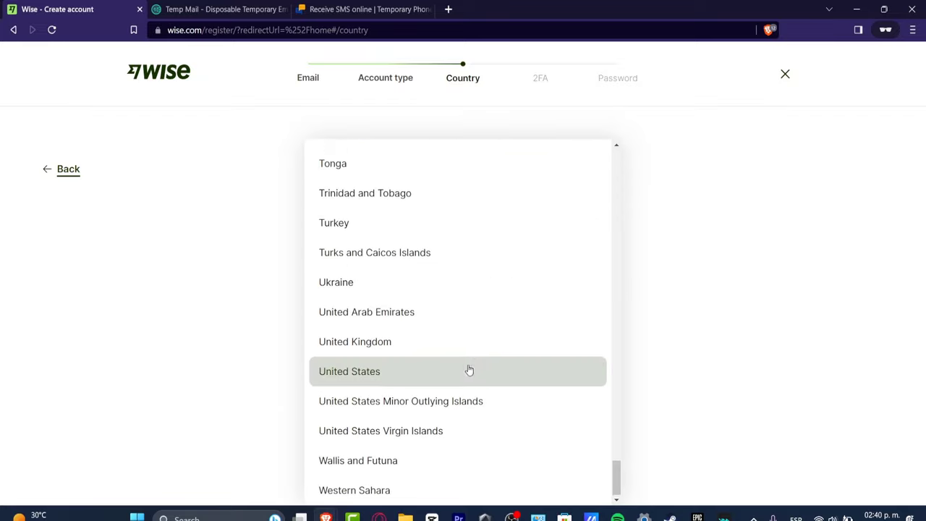
click(629, 372)
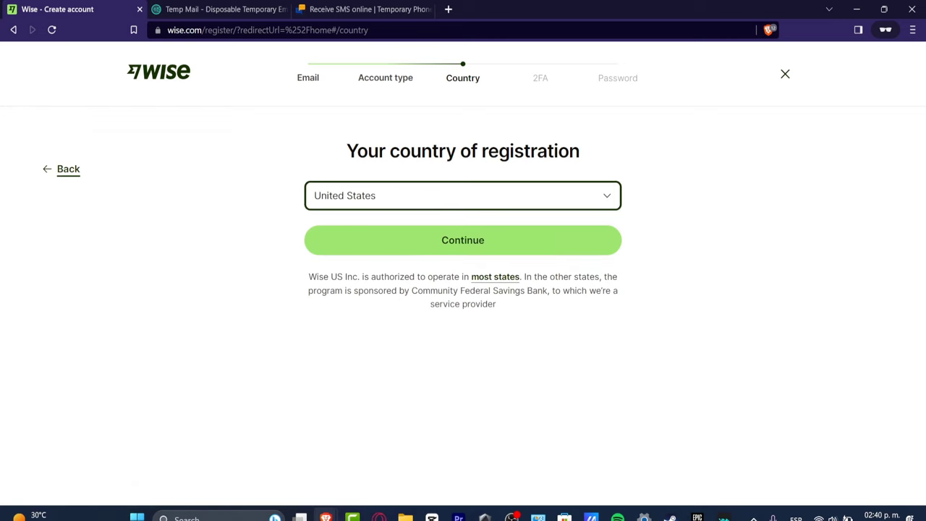
Open Settings from the dashboard's profile menu and review its email, notification and security options
mouse_move(326, 518)
click(340, 442)
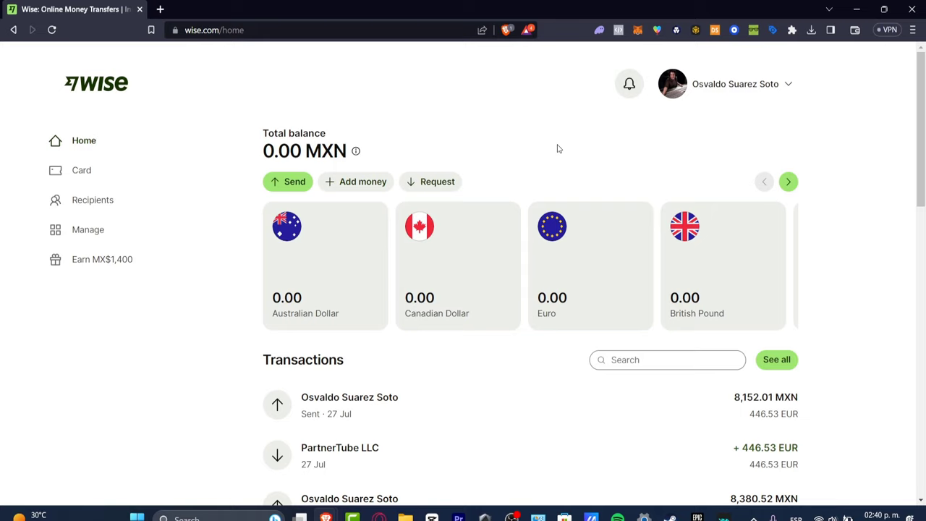
click(788, 90)
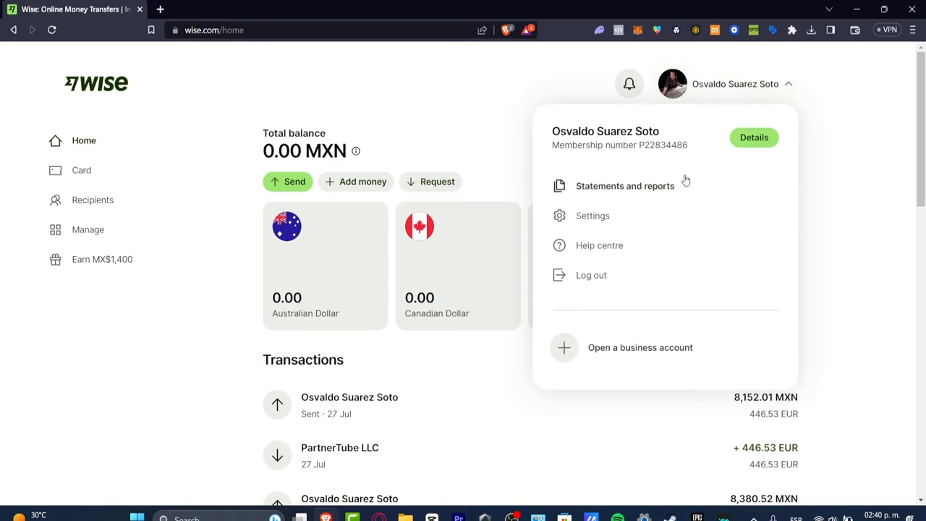
click(602, 224)
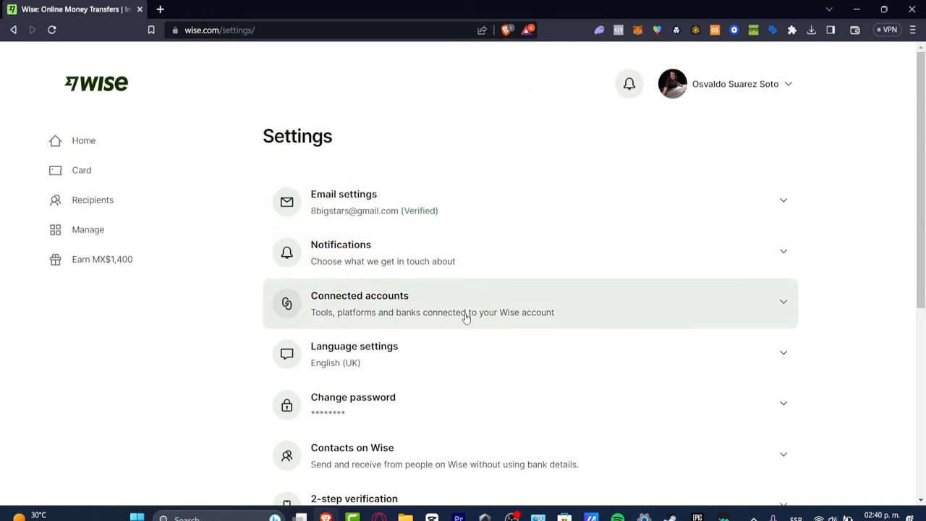
scroll(463, 380, down, 3)
scroll(464, 380, down, 2)
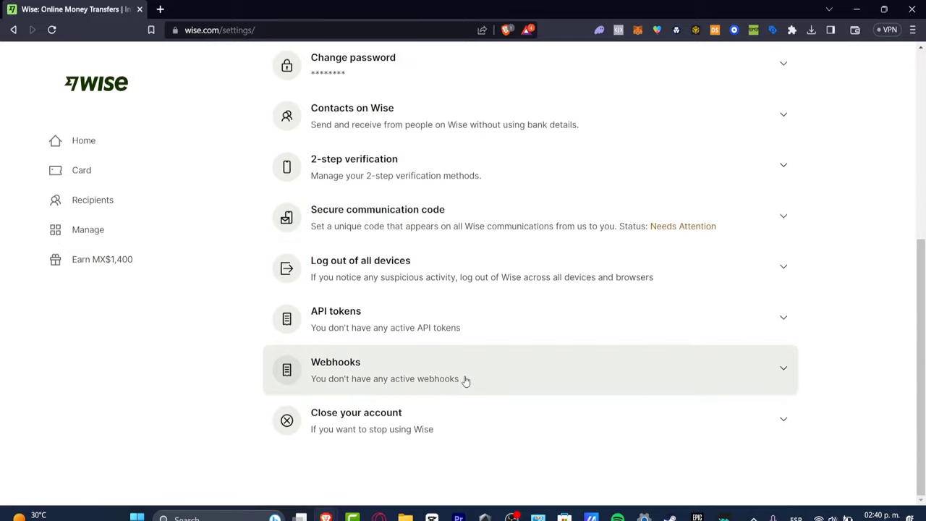
scroll(466, 381, up, 5)
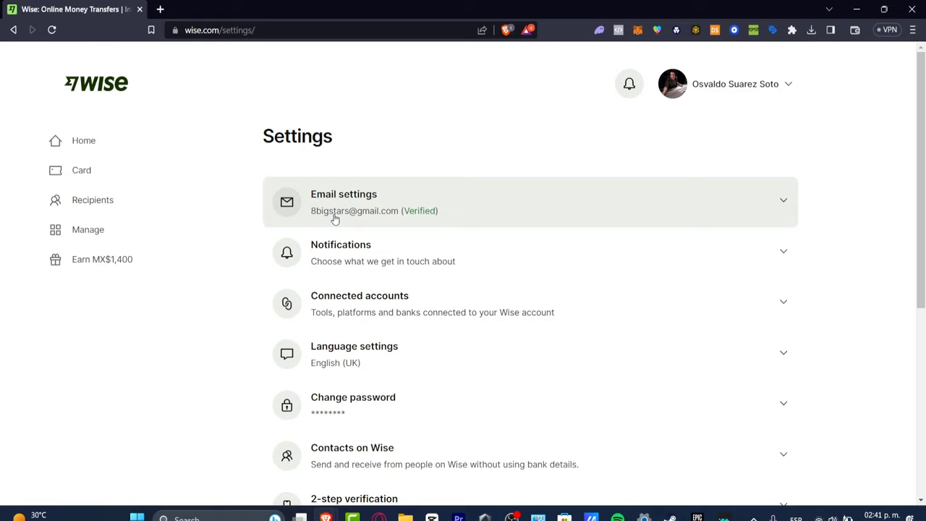
Expand Connected accounts and review the notes that no apps or bank accounts are connected
click(478, 312)
scroll(519, 314, down, 3)
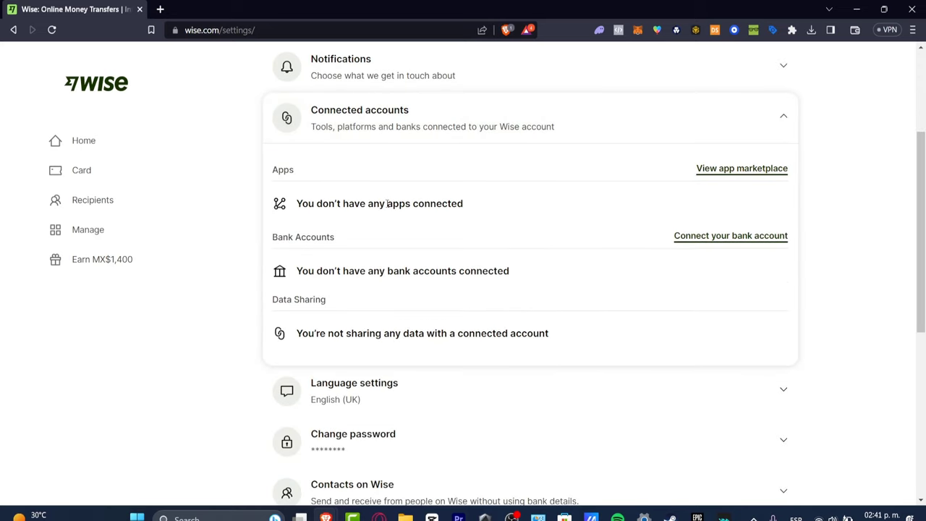
drag(385, 203, 461, 203)
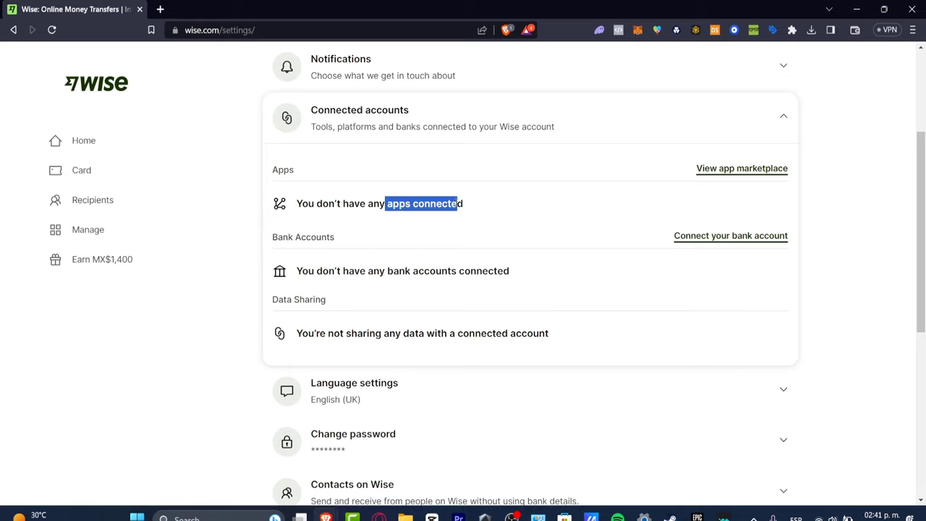
drag(317, 272, 516, 290)
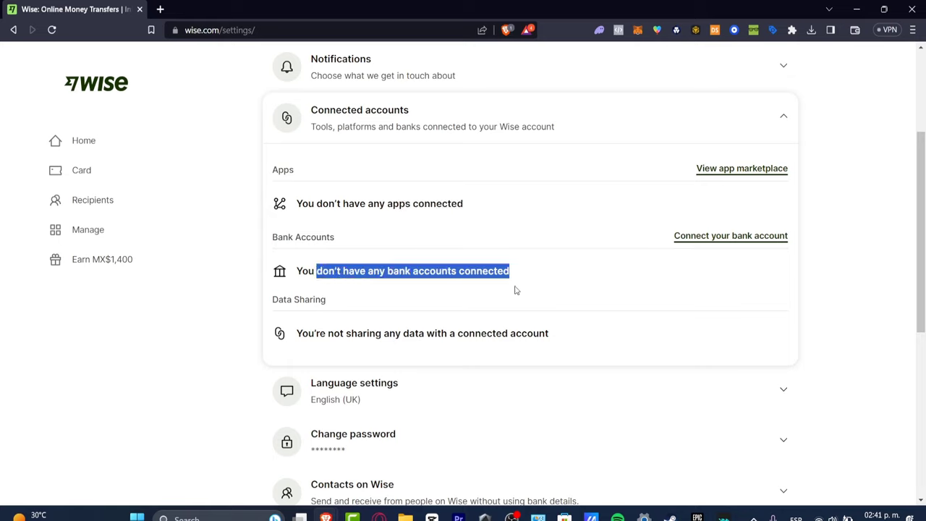
click(461, 297)
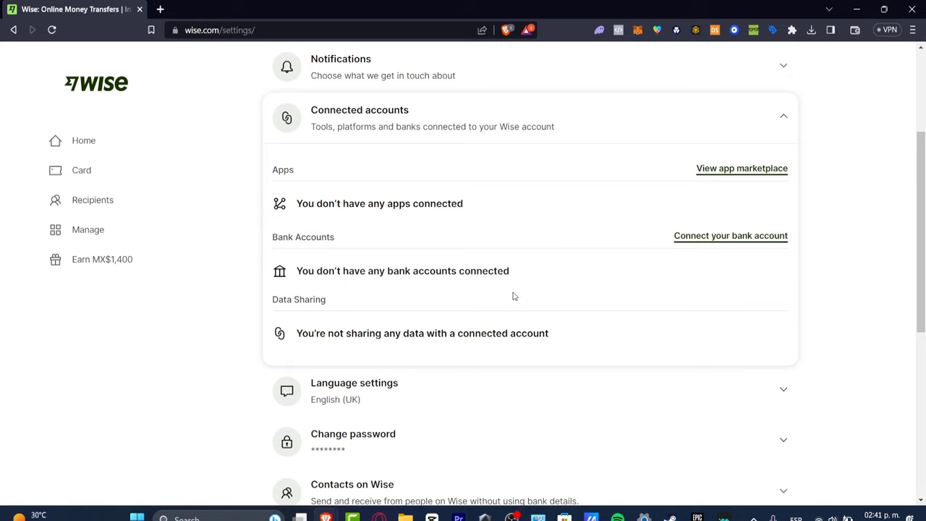
Start connecting a bank account, reaching the Bank account location page
click(708, 239)
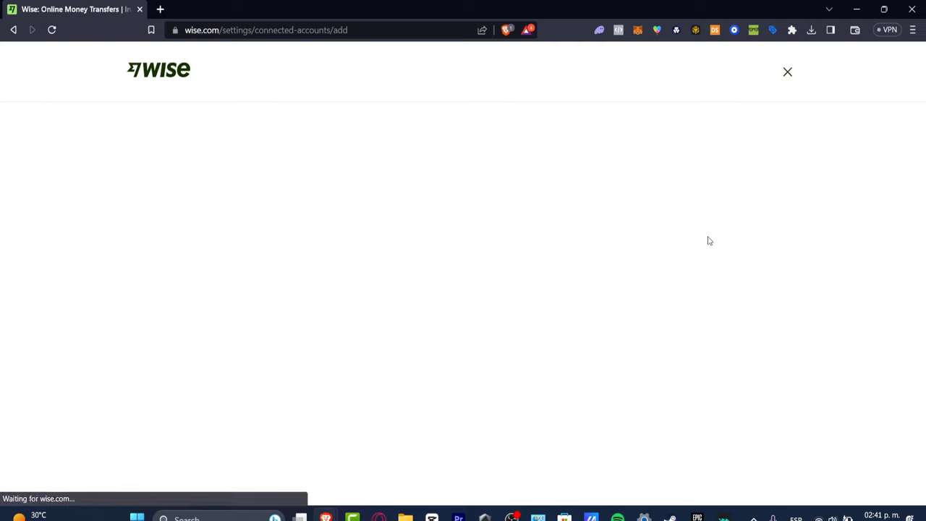
drag(377, 139, 552, 129)
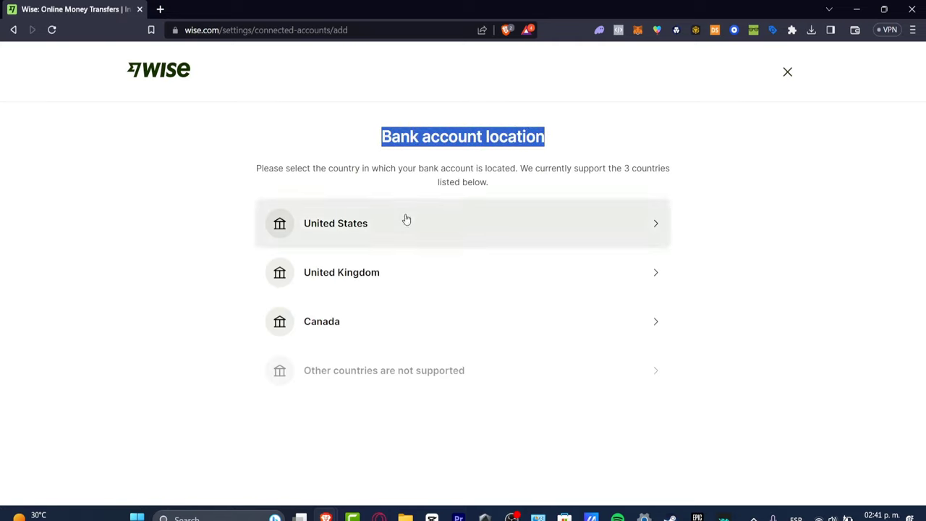
click(688, 358)
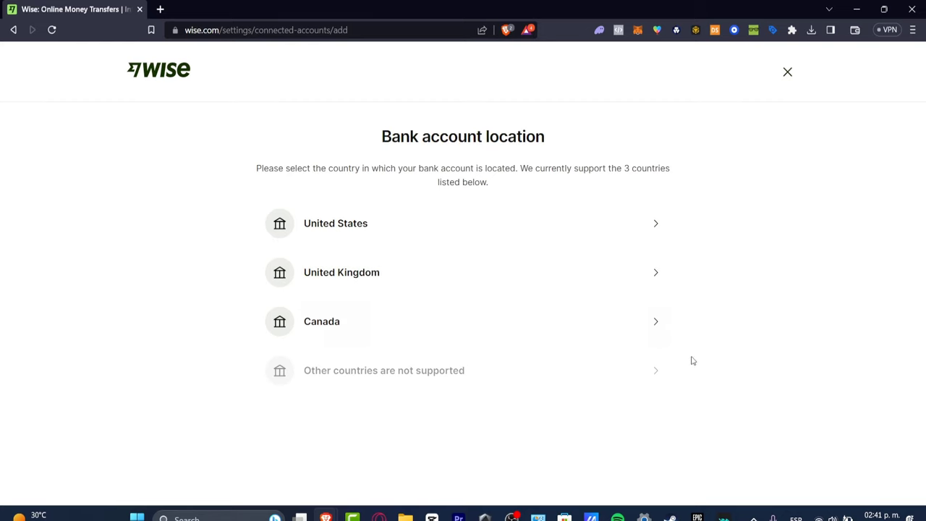
Connect a Canadian bank with instant verification and accept the Plaid terms
click(377, 312)
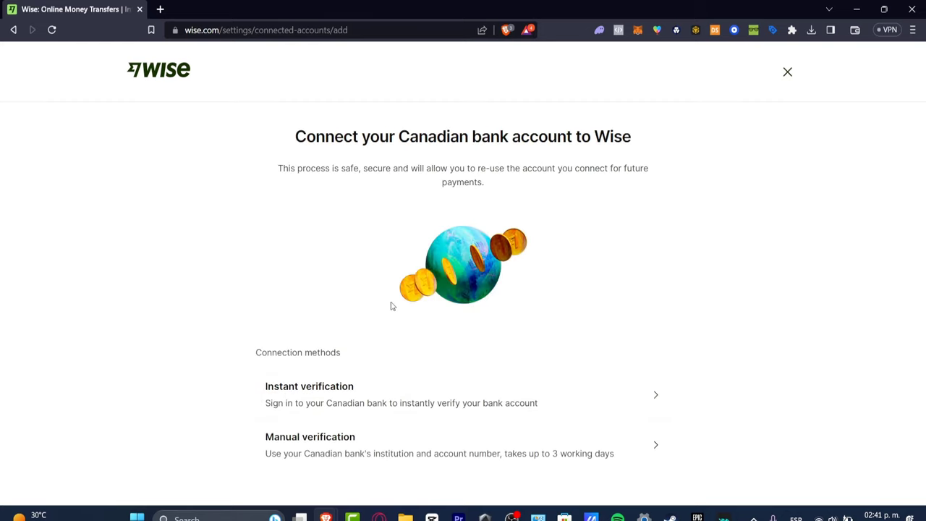
click(369, 395)
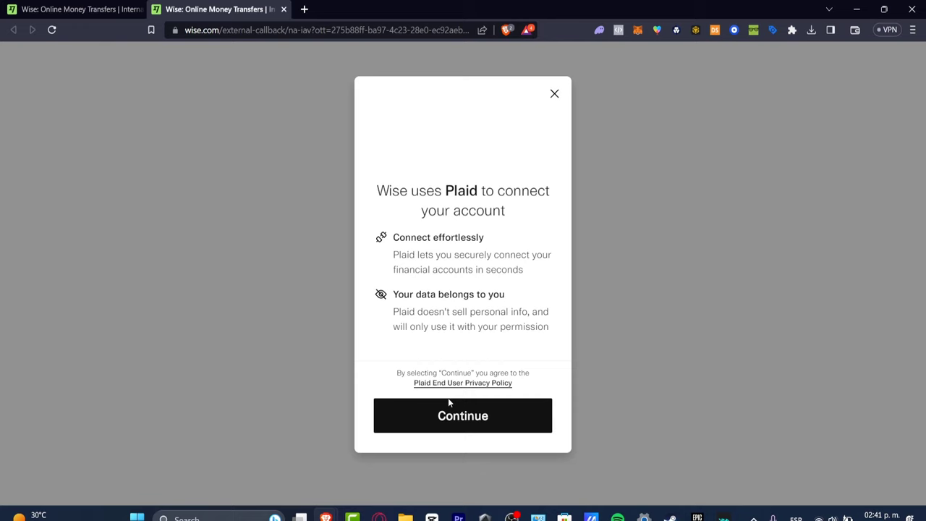
click(458, 411)
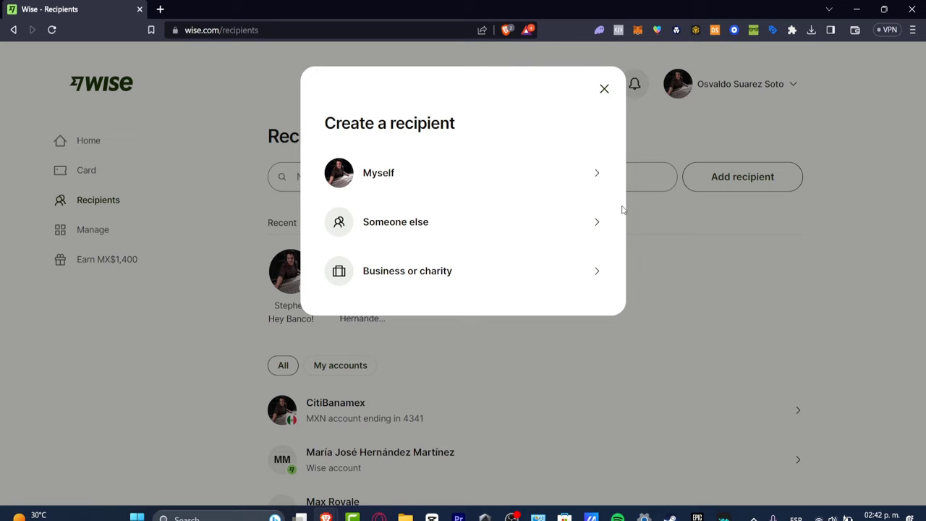
Create a recipient for yourself with MXN Mexican peso as the account currency
click(528, 175)
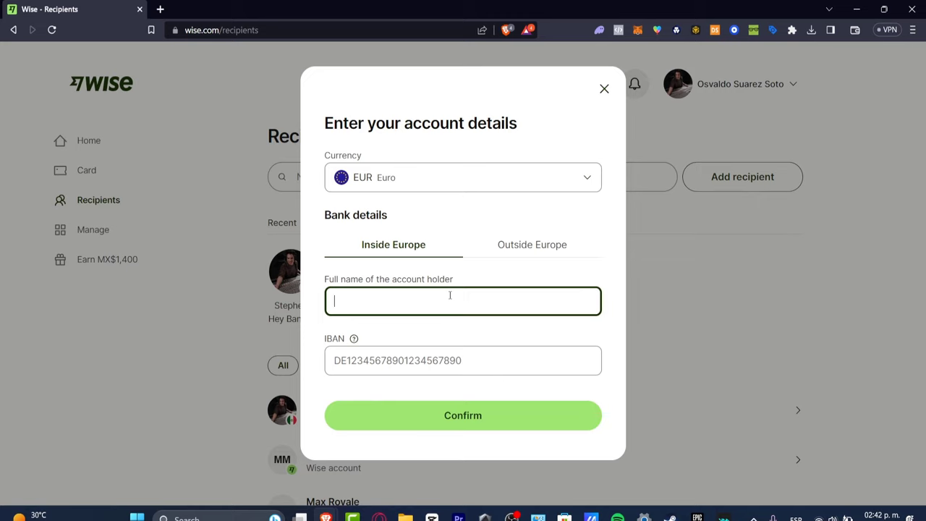
click(410, 187)
scroll(455, 290, down, 10)
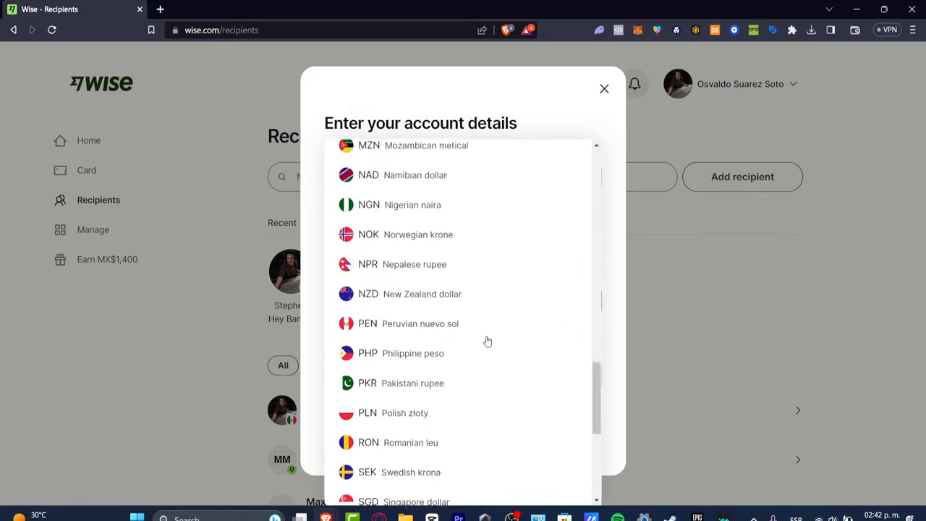
scroll(488, 341, down, 5)
scroll(488, 341, up, 10)
scroll(486, 340, down, 2)
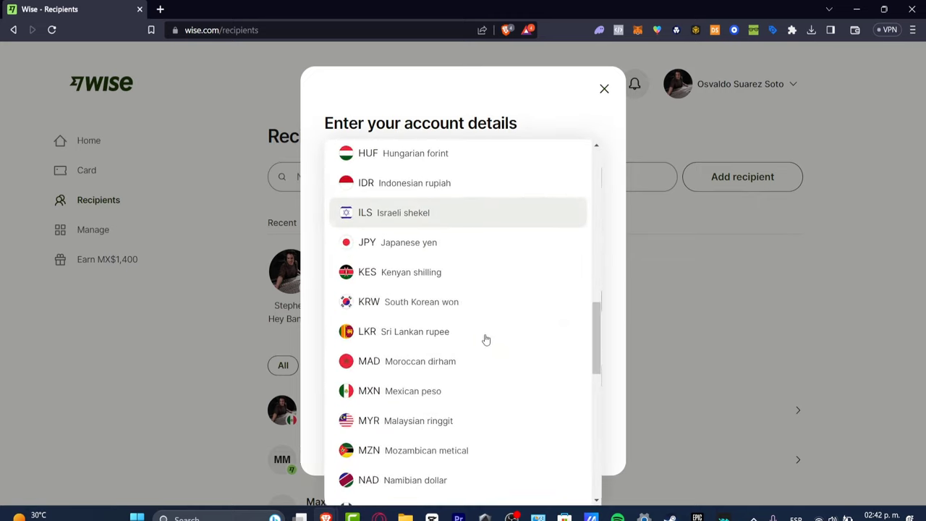
scroll(486, 340, down, 1)
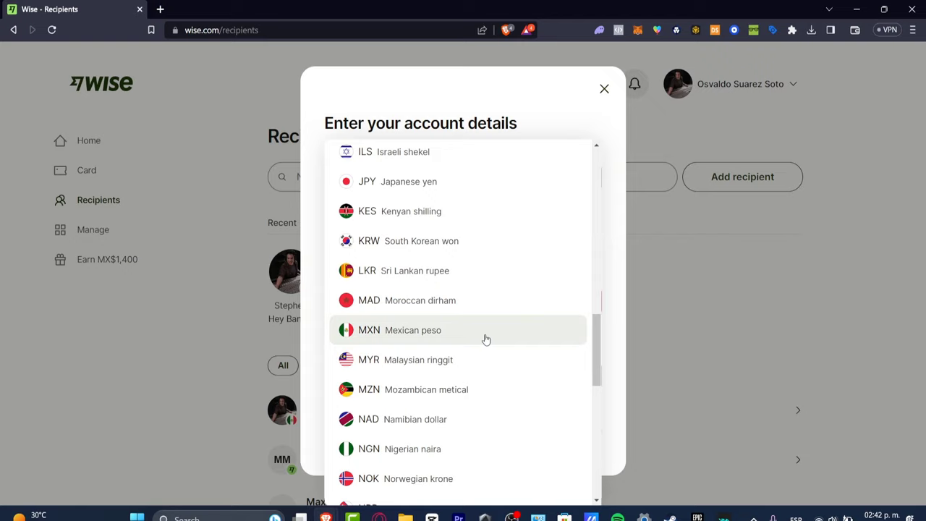
click(487, 340)
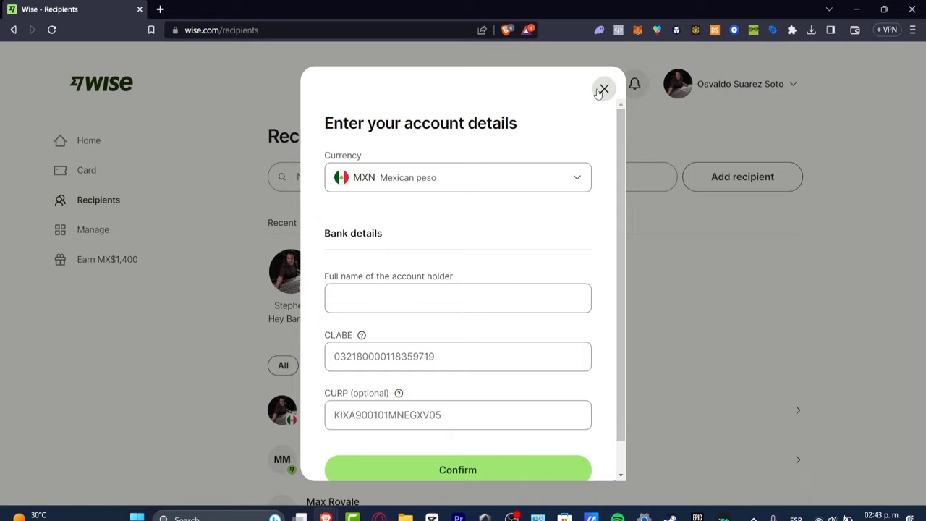
Abandon the recipient form, go back Home, and open the Help centre from the account menu
click(600, 91)
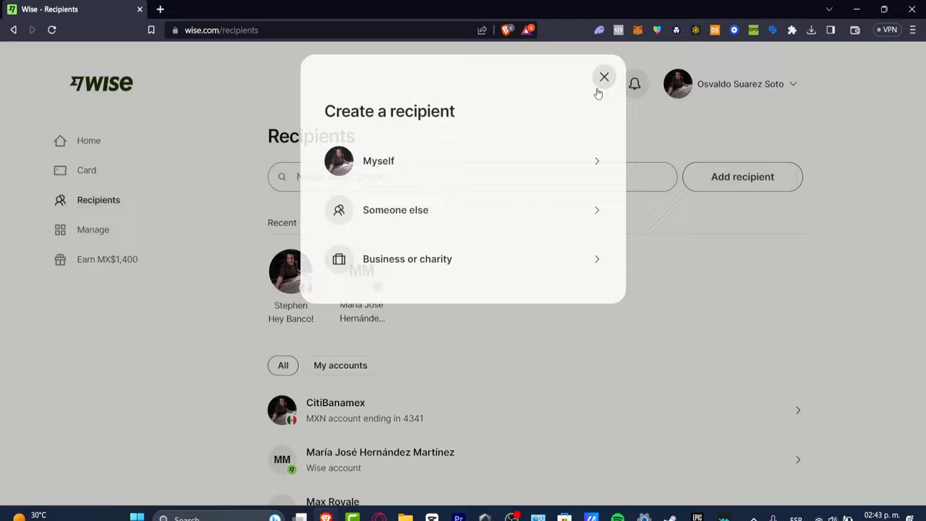
click(116, 149)
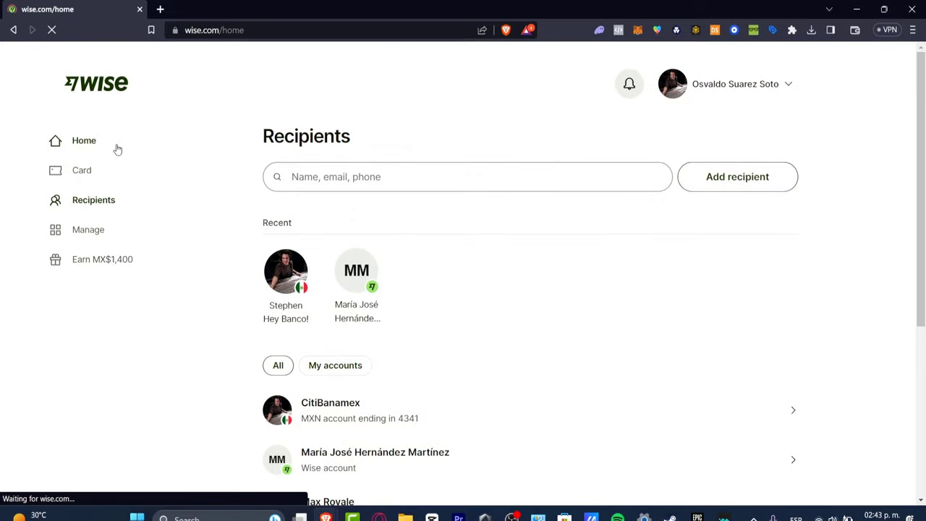
click(790, 182)
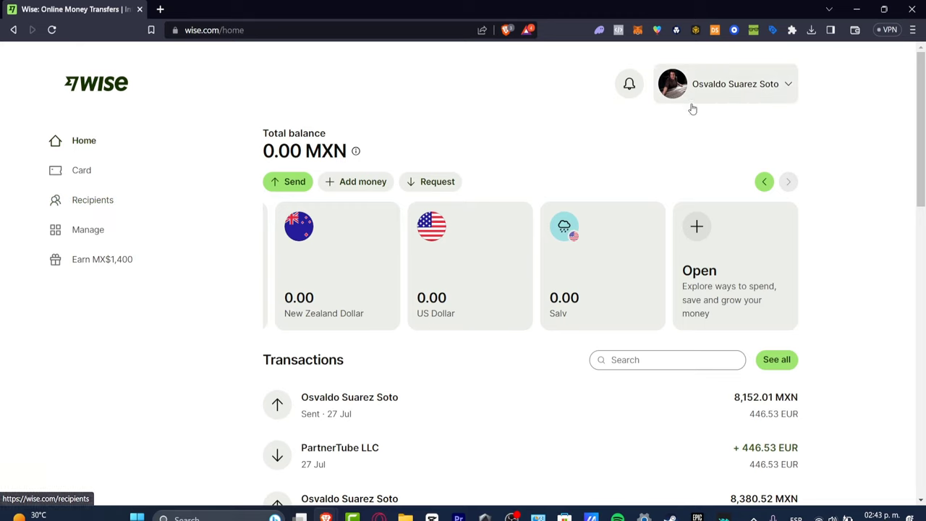
click(757, 95)
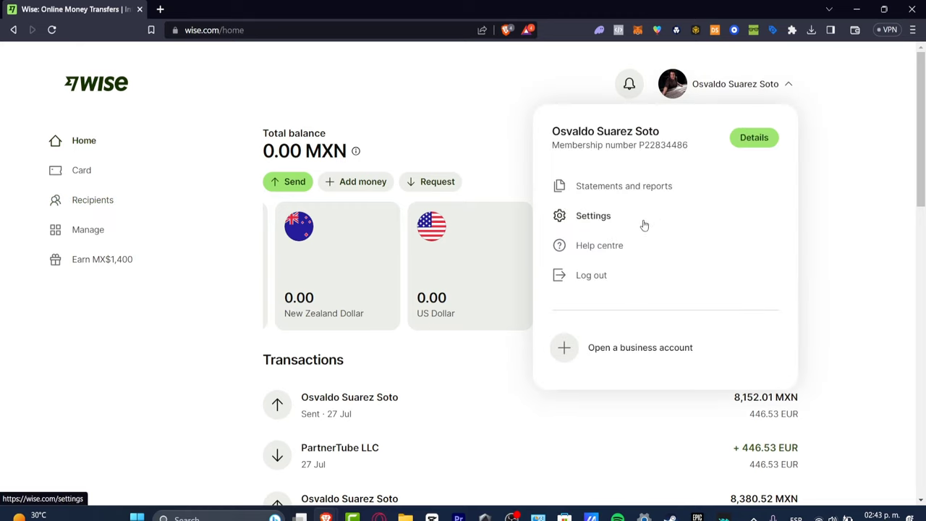
click(602, 250)
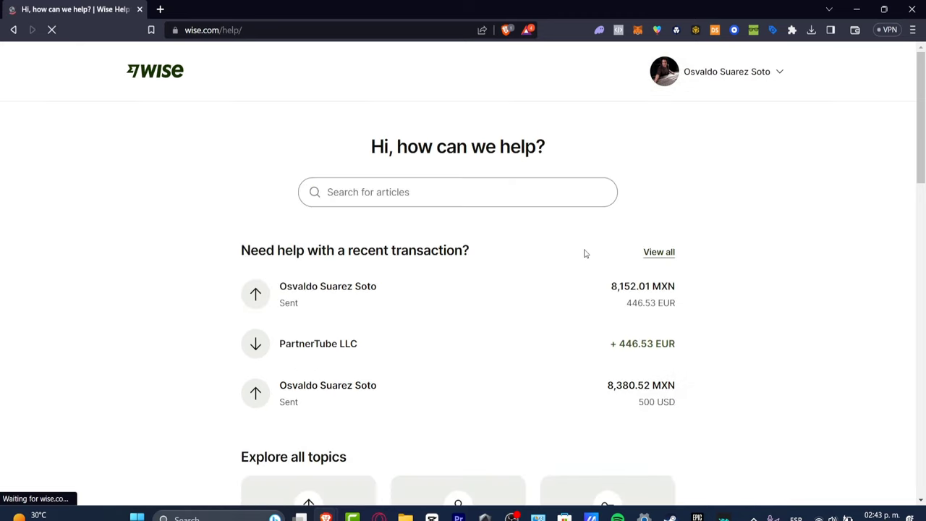